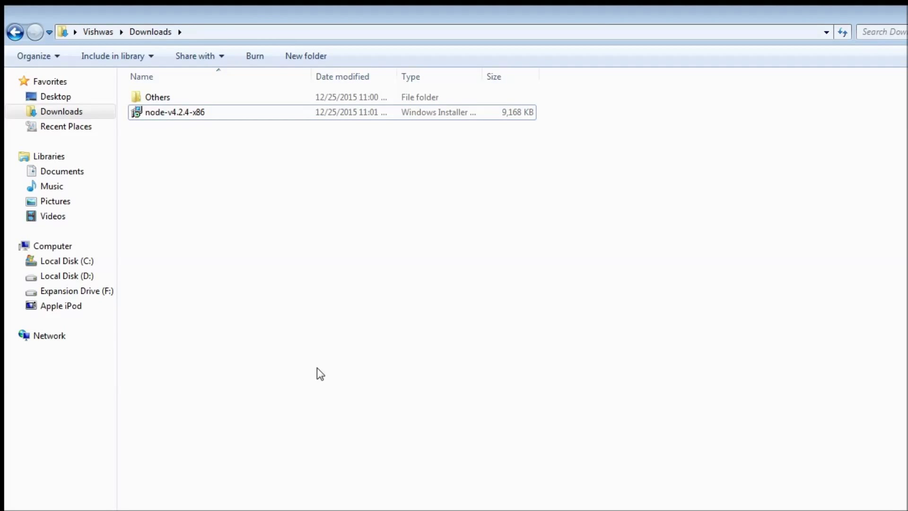
# Run node -v in a new Command Prompt to confirm Node v4.2.4 is installed
pyautogui.press('super')
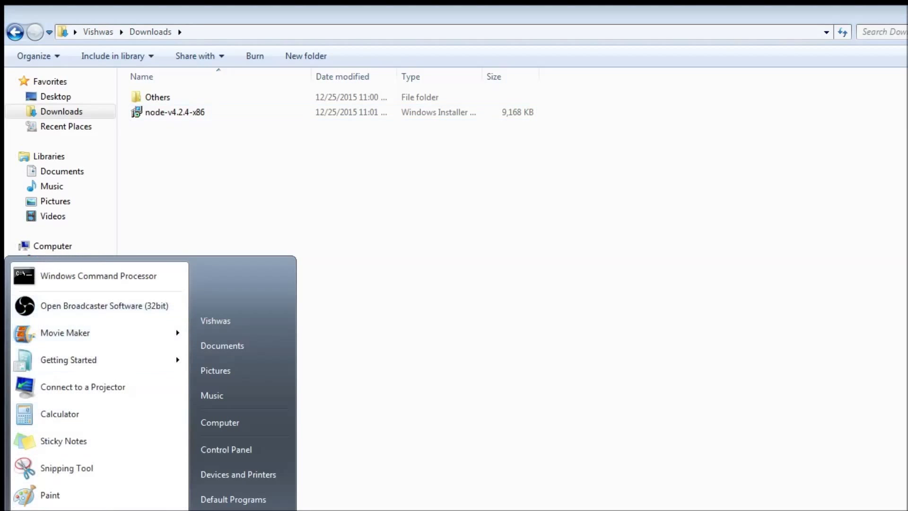
pyautogui.press('Return')
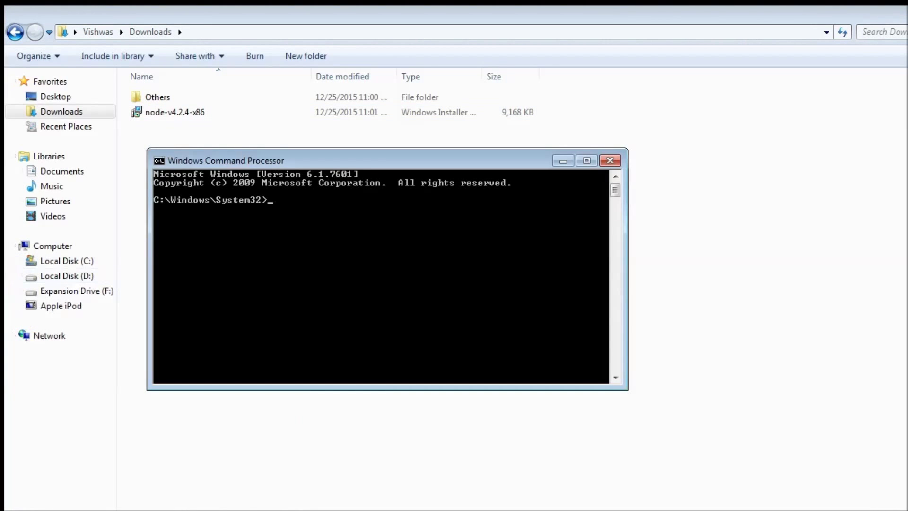
pyautogui.write('node -v')
pyautogui.press('Return')
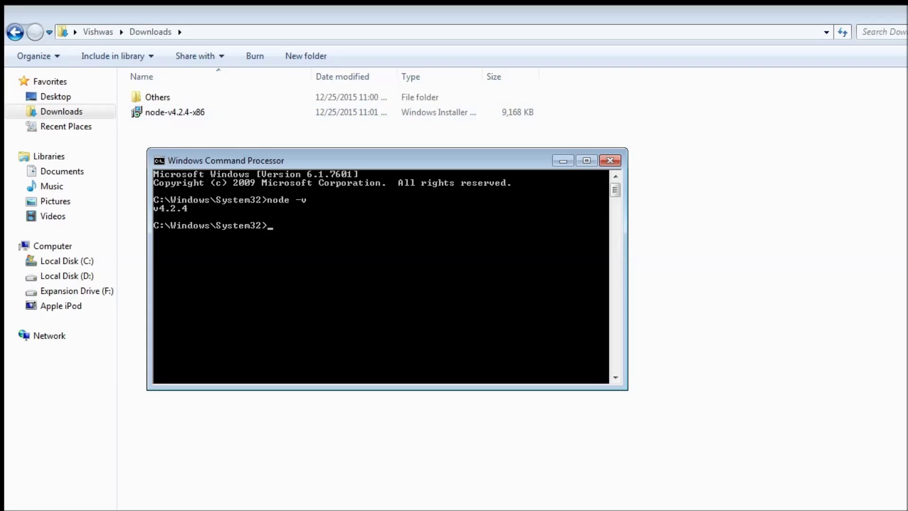
pyautogui.moveTo(354, 160); pyautogui.dragTo(474, 205)
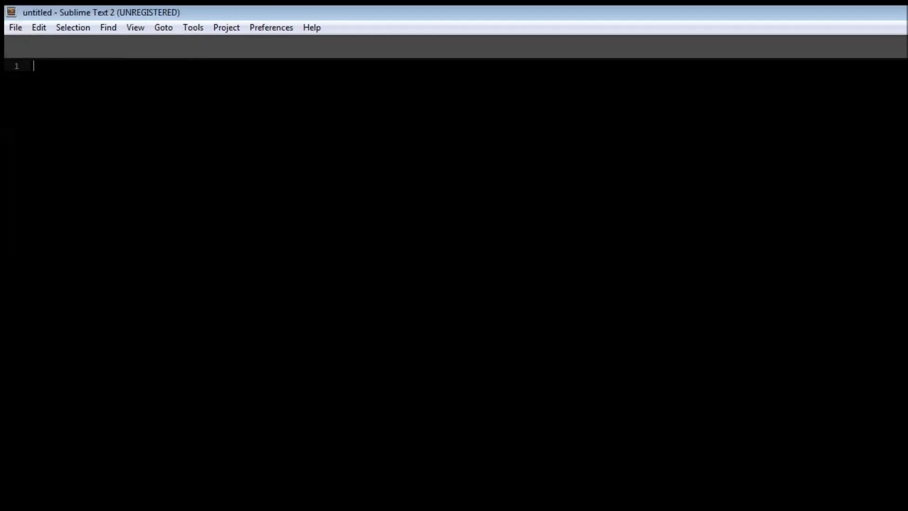
pyautogui.click(15, 27)
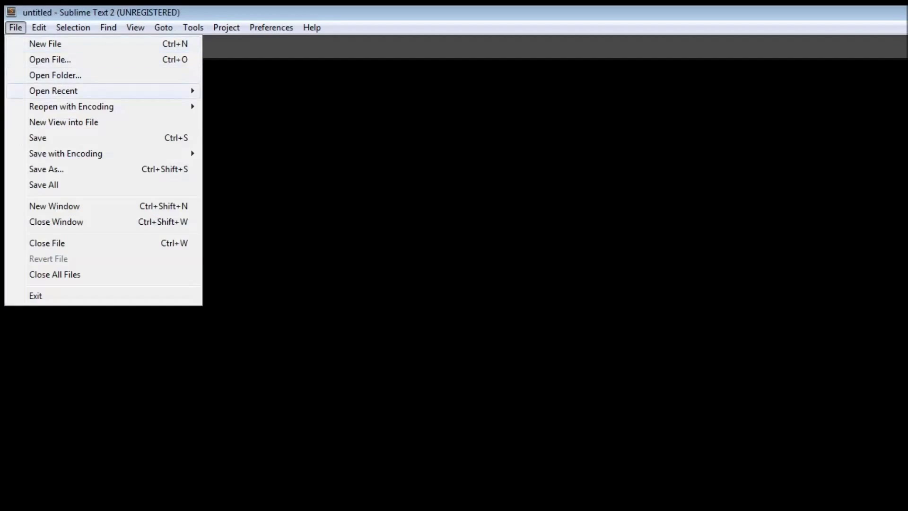
# Save the new file as helloworld.js in the Desktop NodeJS folder
pyautogui.click(53, 167)
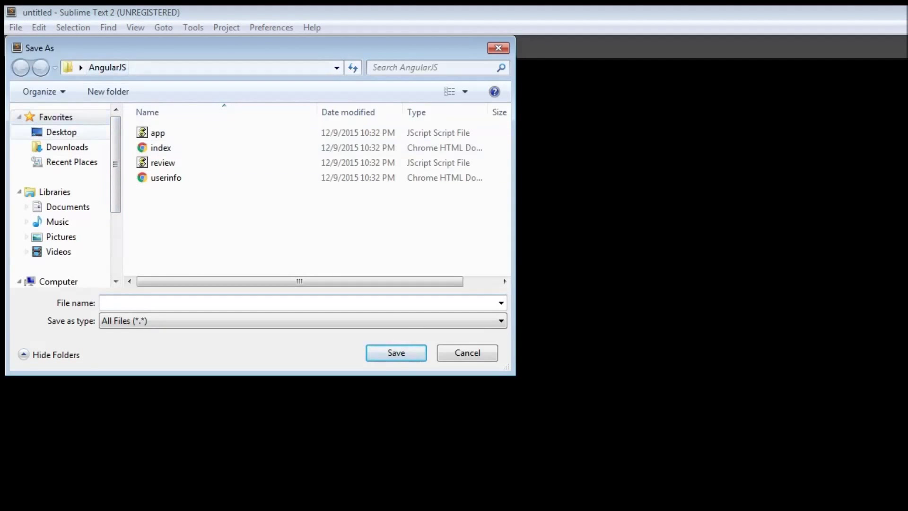
pyautogui.click(62, 132)
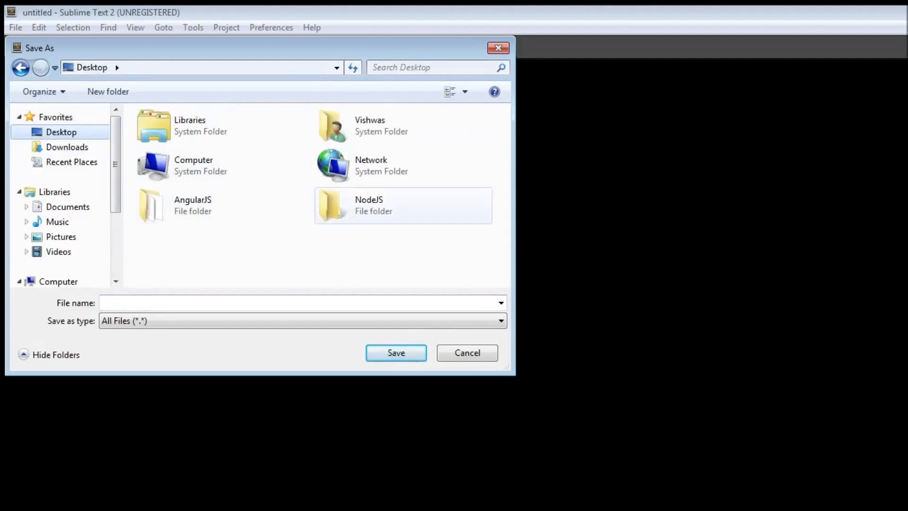
pyautogui.doubleClick(369, 205)
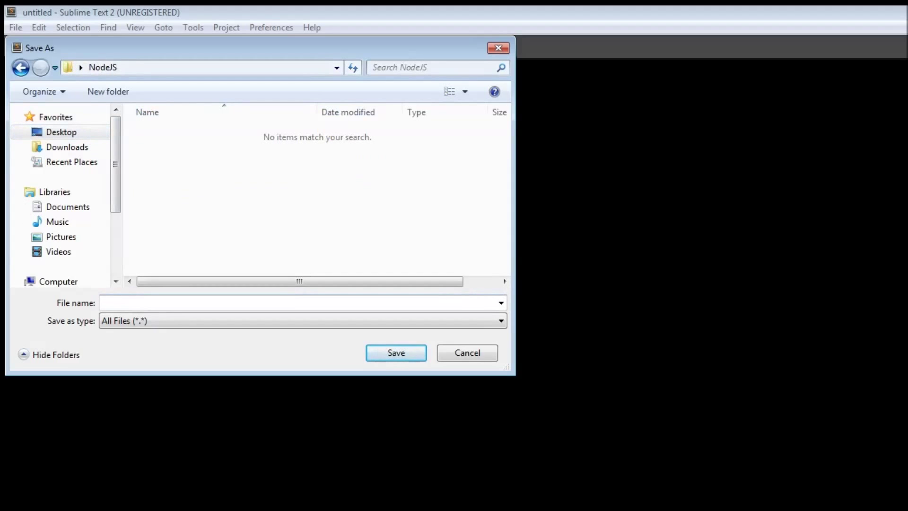
pyautogui.write('helloworld.')
pyautogui.write('js')
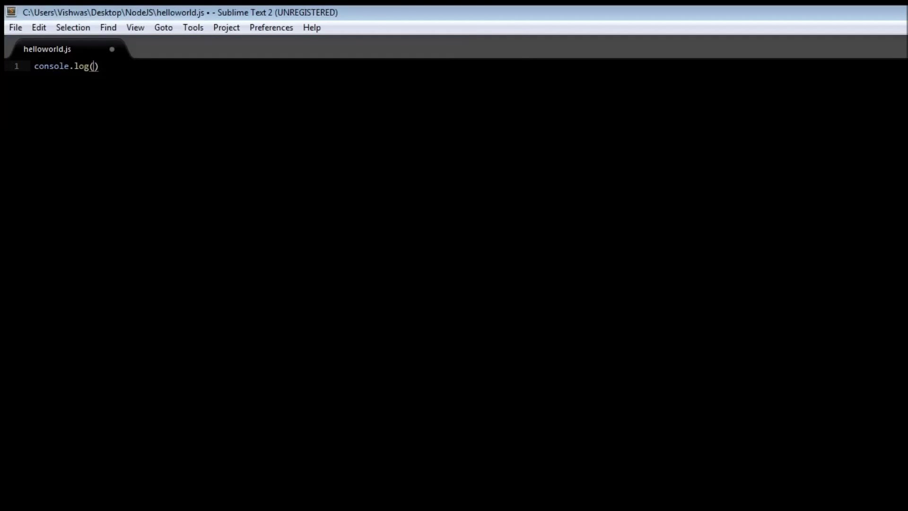
pyautogui.write('"')
pyautogui.write('e')
pyautogui.write('lloe')
# Write console.log("Hello World"); in helloworld.js, correcting typos, and save it
pyautogui.press('BackSpace')
pyautogui.press('BackSpace')
pyautogui.press('BackSpace')
pyautogui.press('BackSpace')
pyautogui.press('BackSpace')
pyautogui.write('Hellow Worl')
pyautogui.press('BackSpace')
pyautogui.press('BackSpace')
pyautogui.press('BackSpace')
pyautogui.press('BackSpace')
pyautogui.press('BackSpace')
pyautogui.press('BackSpace')
pyautogui.write('Wor')
pyautogui.write('ld')
pyautogui.press('Right')
pyautogui.press('End')
pyautogui.write(';')
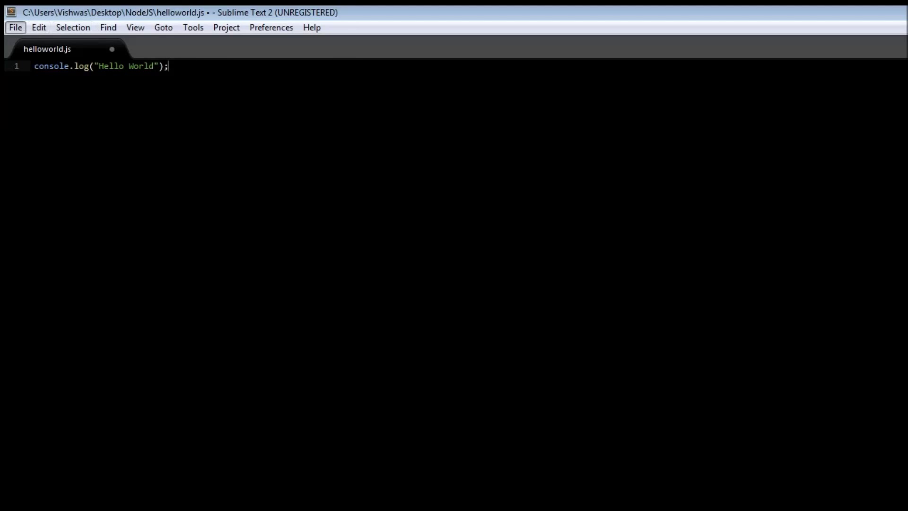
pyautogui.click(16, 27)
pyautogui.click(36, 137)
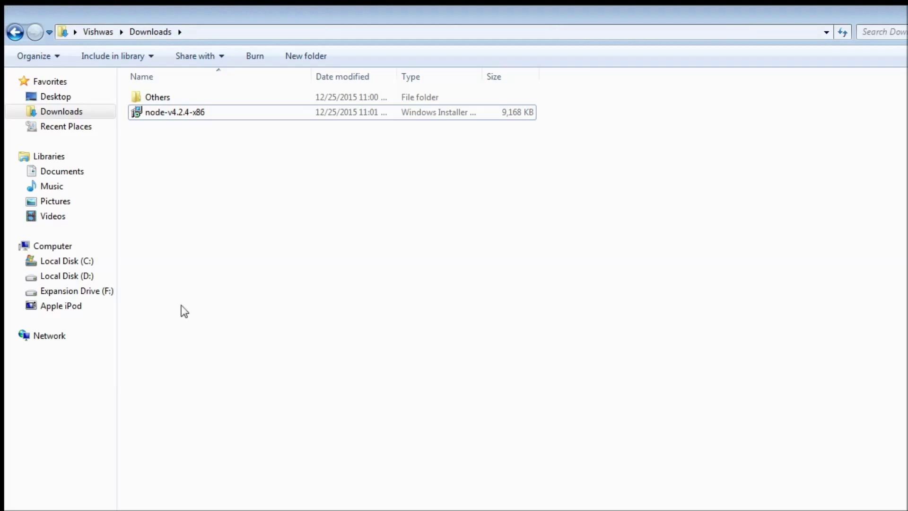
# Open a command window in Desktop\NodeJS and run node helloworld.js, printing Hello World
pyautogui.click(56, 97)
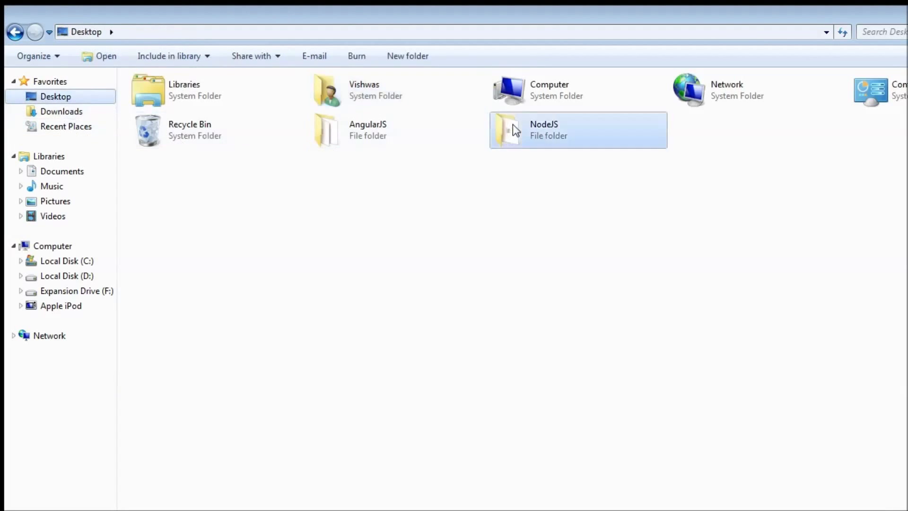
pyautogui.doubleClick(513, 124)
pyautogui.rightClick(415, 244)
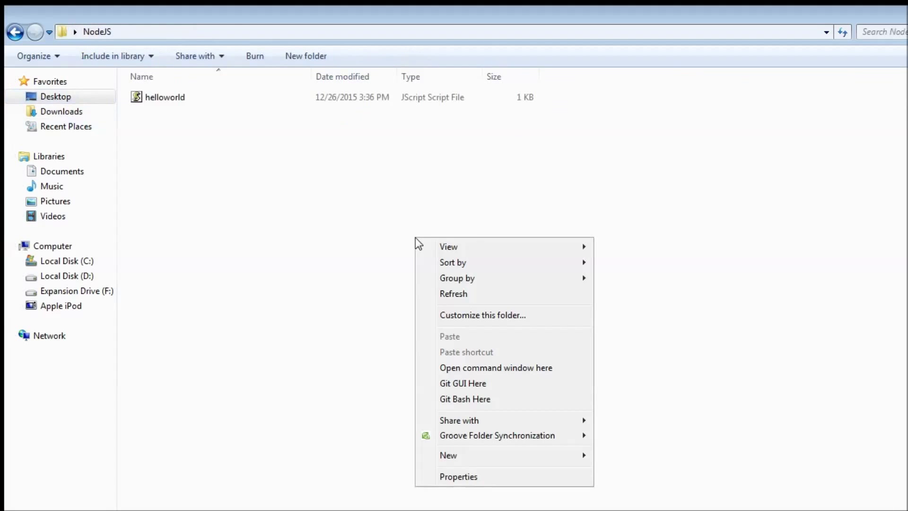
pyautogui.click(512, 368)
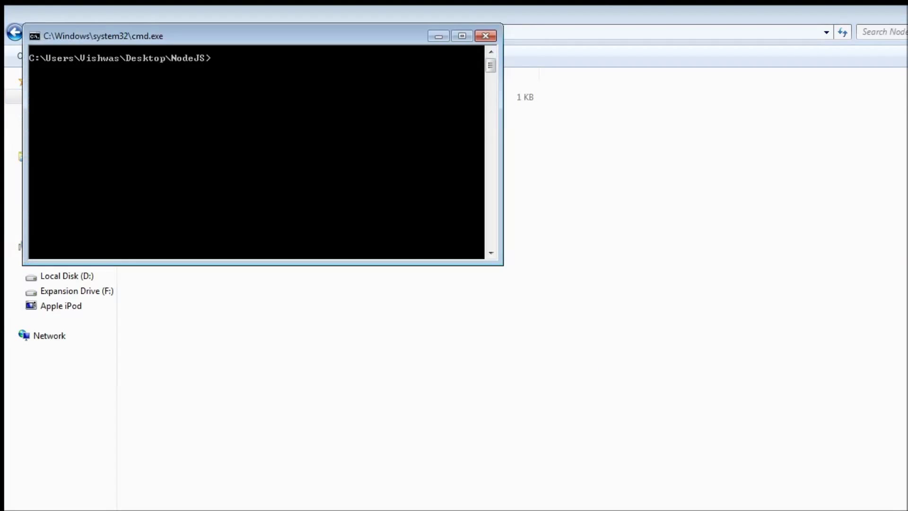
pyautogui.moveTo(263, 36); pyautogui.dragTo(511, 230)
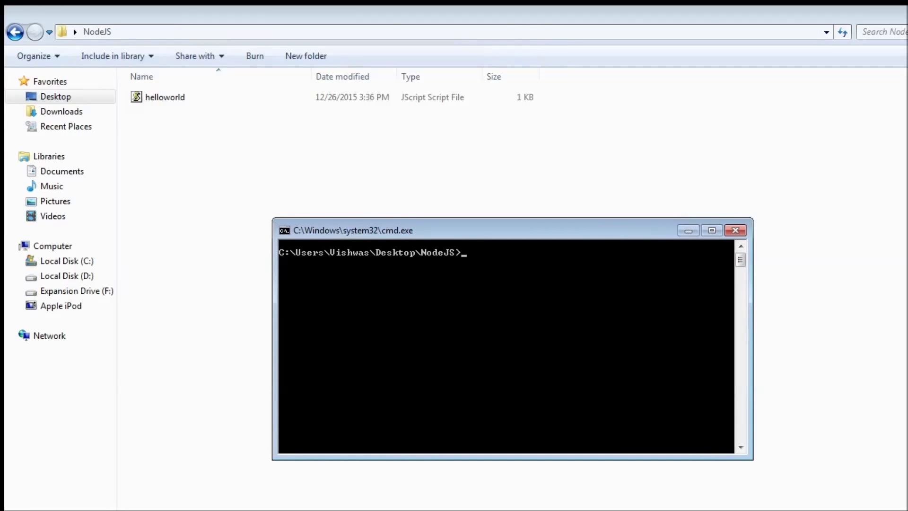
pyautogui.write('node')
pyautogui.write('hellowworld')
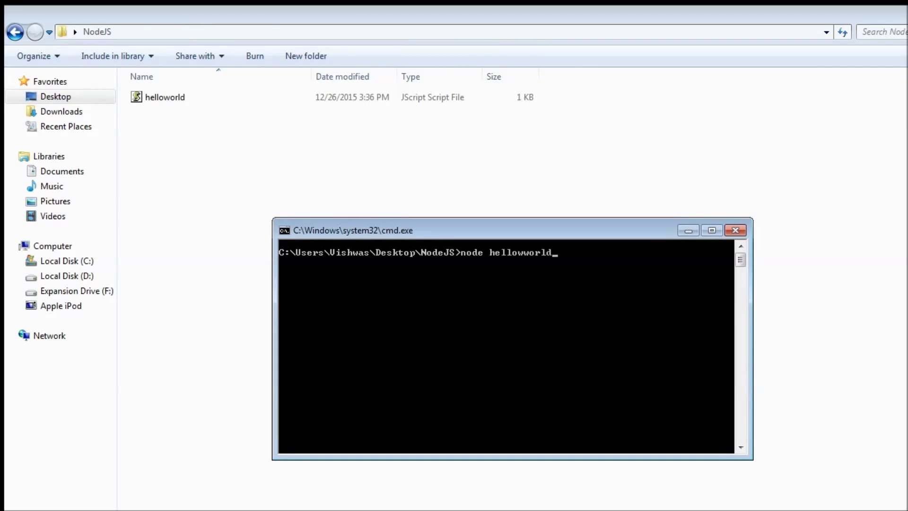
pyautogui.press('BackSpace')
pyautogui.press('BackSpace')
pyautogui.press('BackSpace')
pyautogui.press('BackSpace')
pyautogui.press('BackSpace')
pyautogui.write('orld.js')
pyautogui.press('Return')
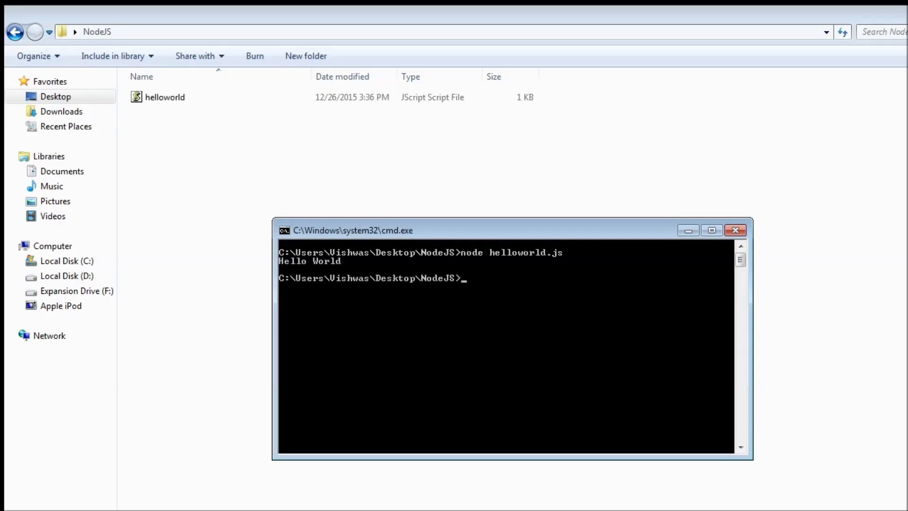